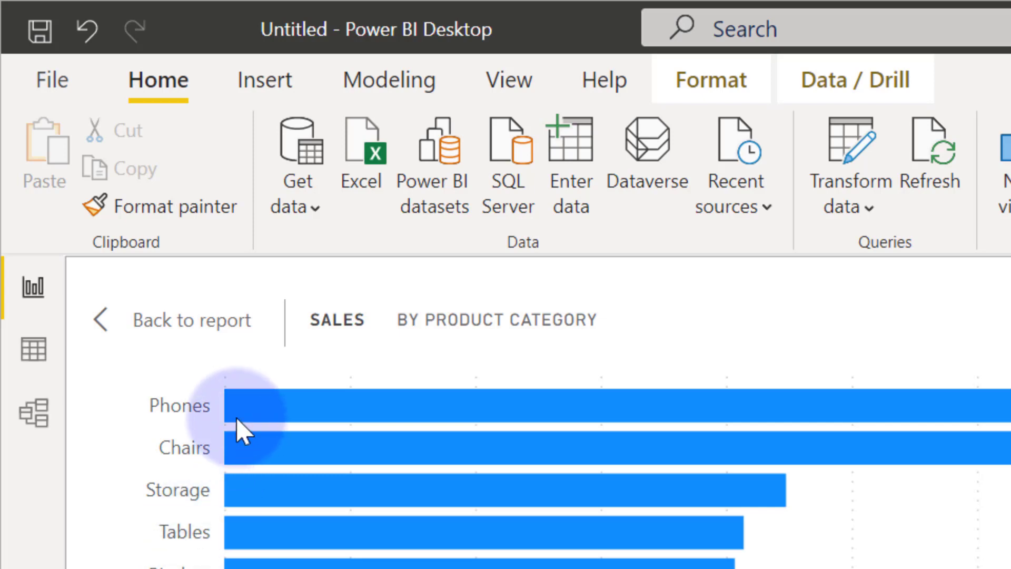
- In Data view, sort the sales table ascending by Color so Black (#000000) Chairs rows come first
{"action": "mouse_move", "coordinate": [227, 414]}
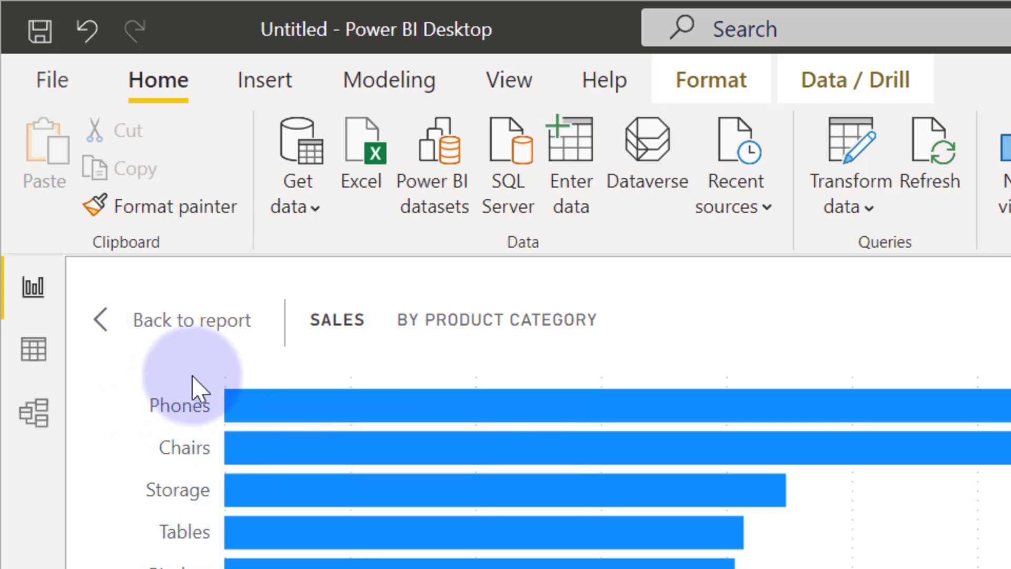
{"action": "left_click", "coordinate": [40, 352]}
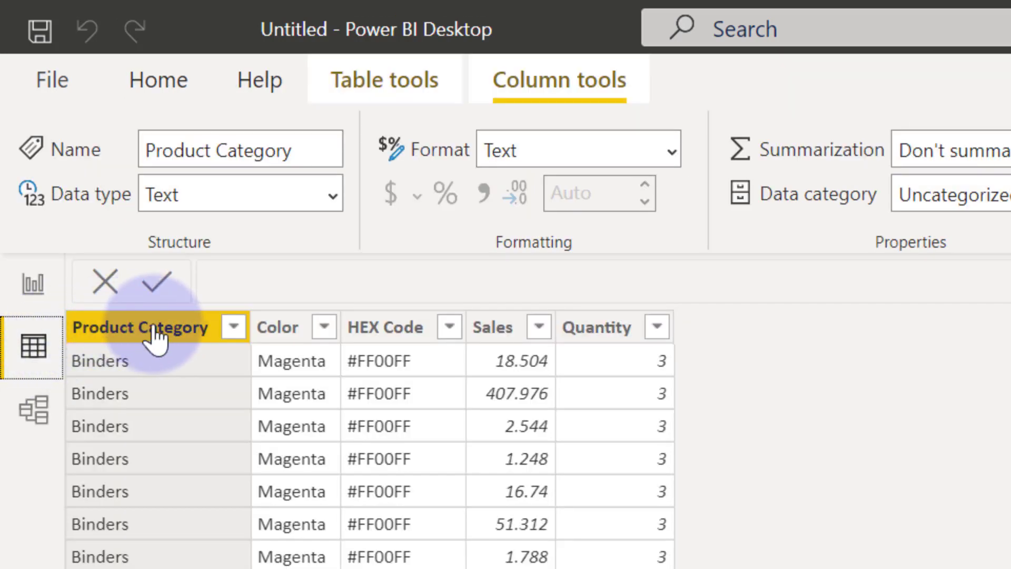
{"action": "left_click", "coordinate": [293, 341]}
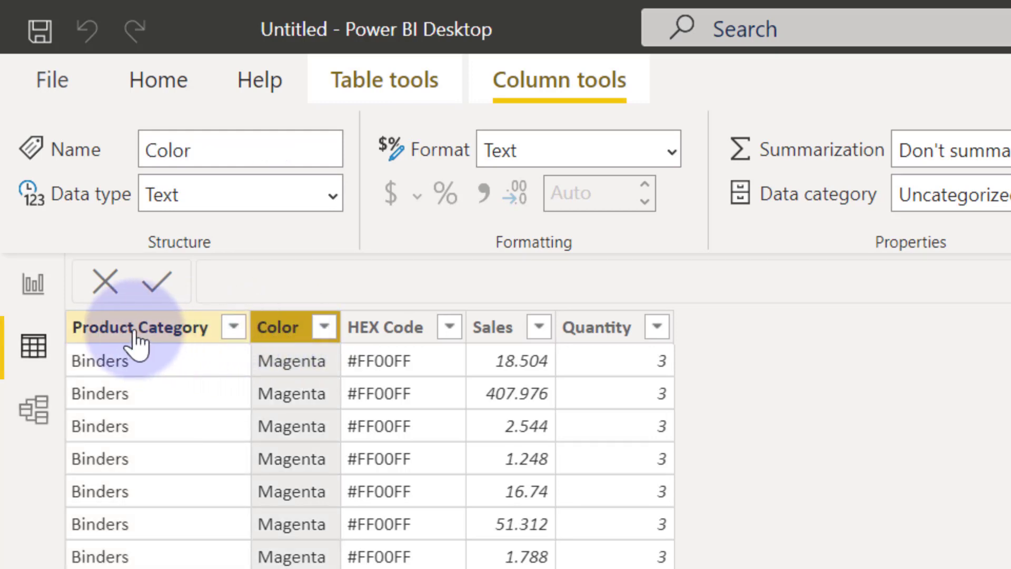
{"action": "left_click", "coordinate": [325, 331]}
{"action": "left_click", "coordinate": [400, 37]}
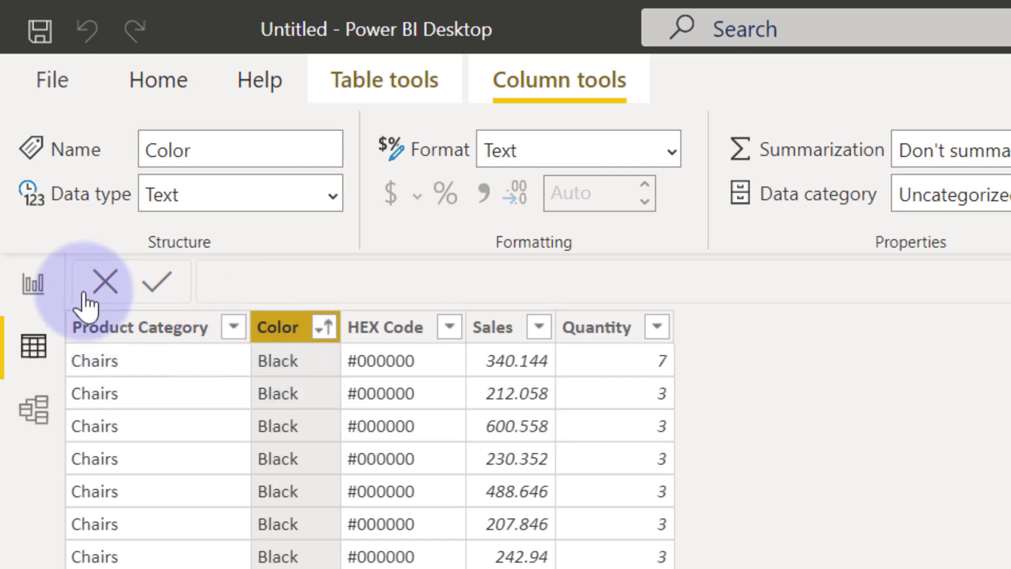
- Back in Report view, set the bar chart's default data color to dark blue
{"action": "left_click", "coordinate": [34, 287]}
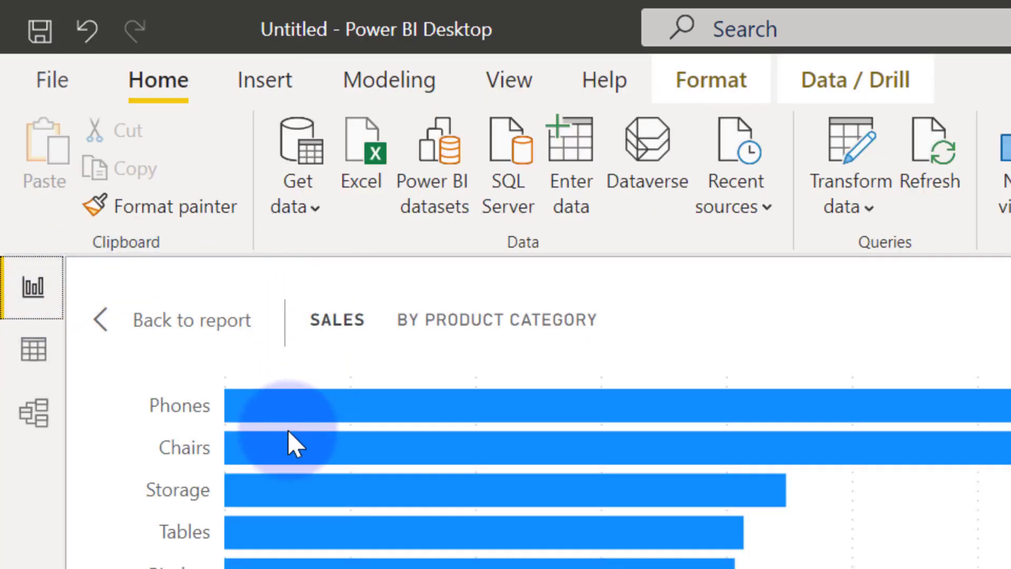
{"action": "mouse_move", "coordinate": [253, 453]}
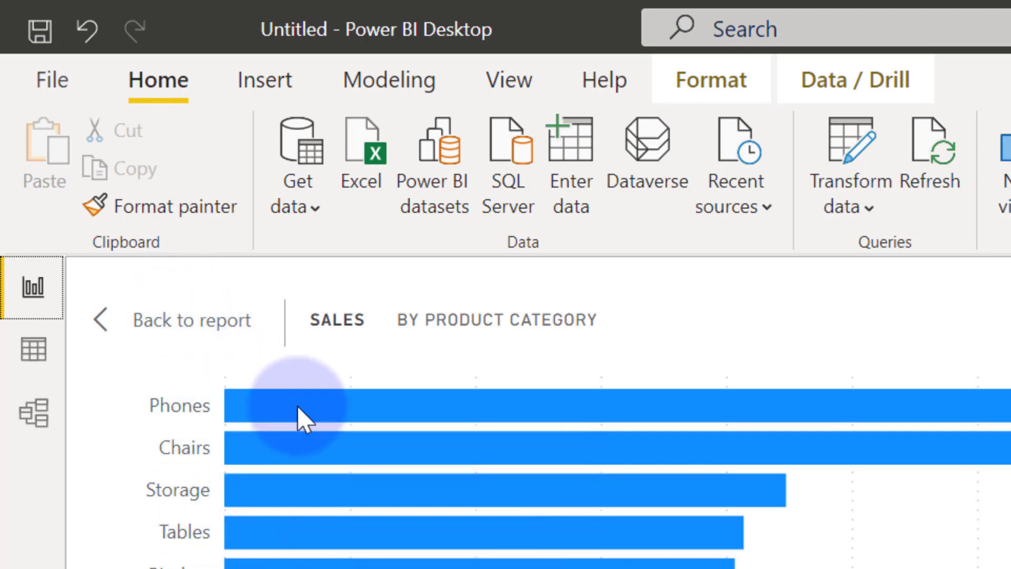
{"action": "mouse_move", "coordinate": [297, 406]}
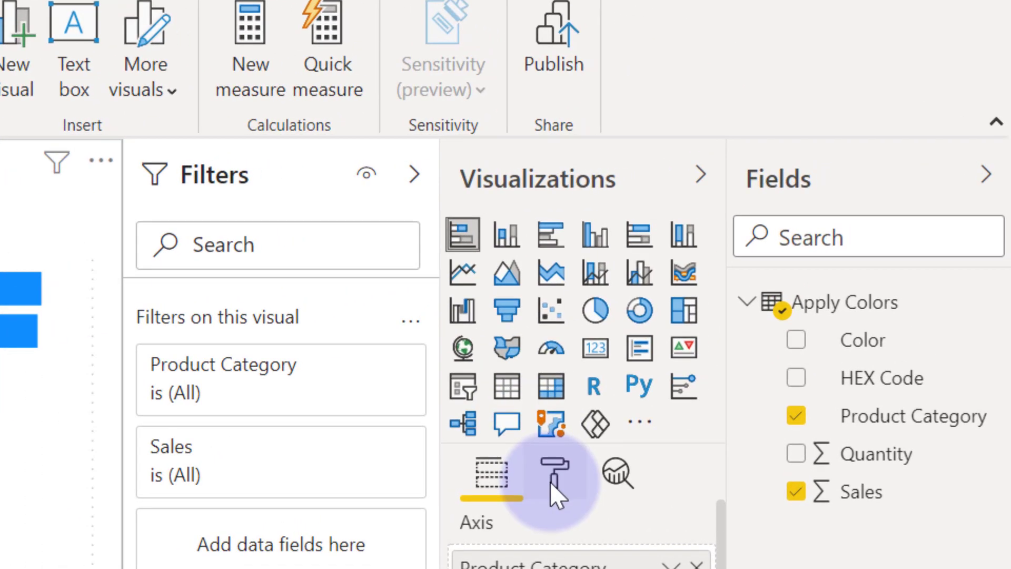
{"action": "left_click", "coordinate": [550, 482]}
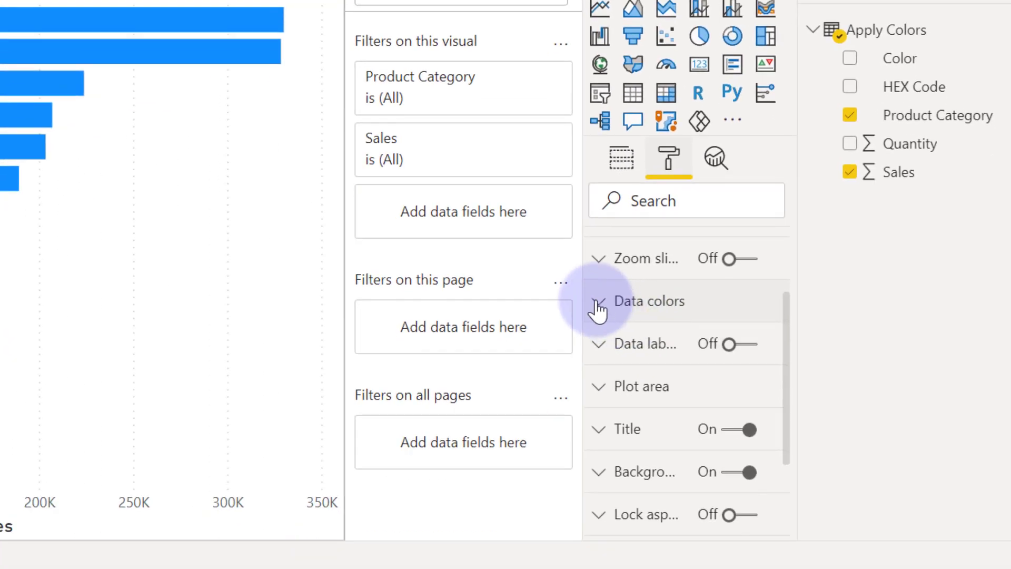
{"action": "left_click", "coordinate": [500, 562]}
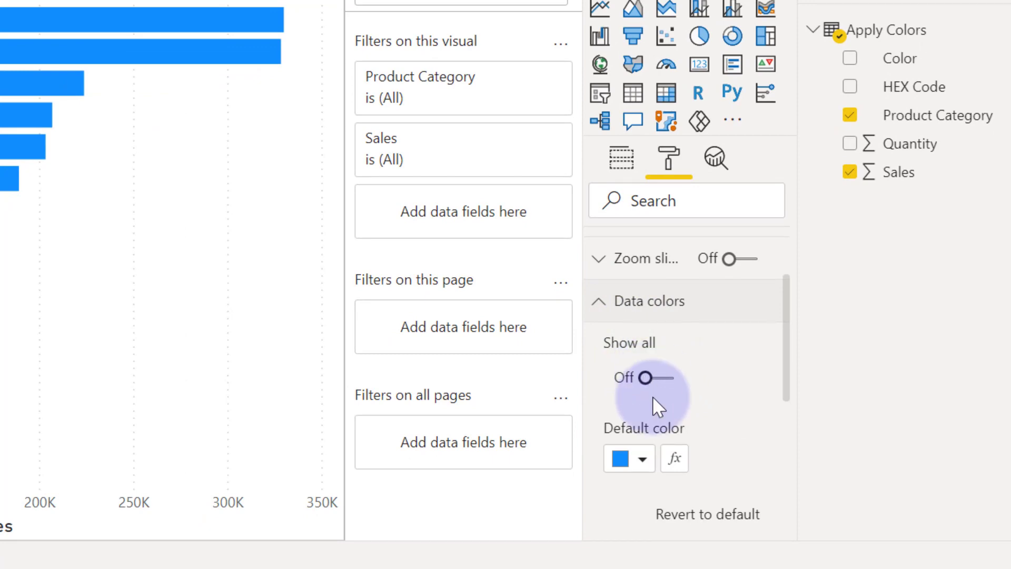
{"action": "left_click", "coordinate": [645, 462]}
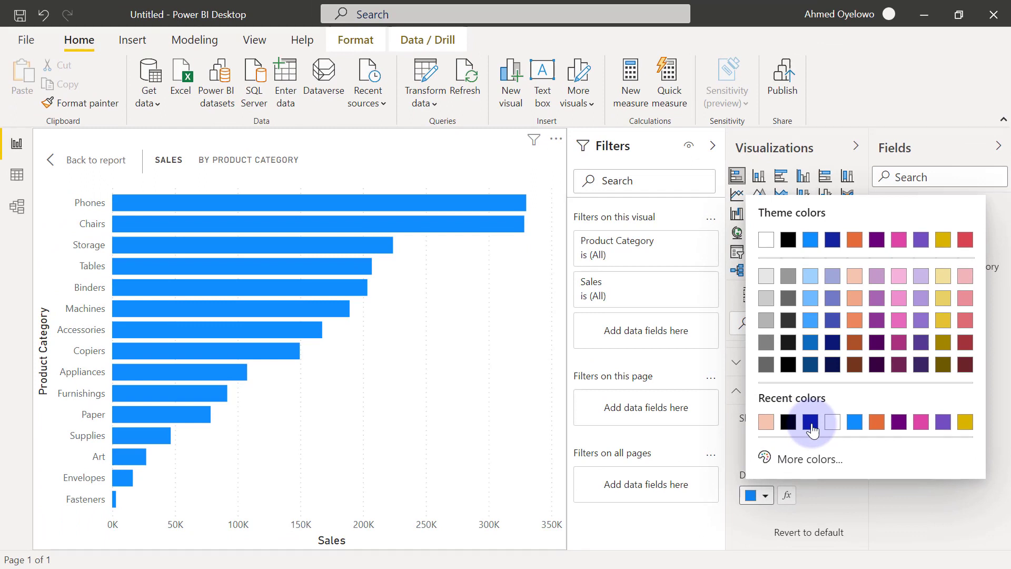
{"action": "left_click", "coordinate": [811, 422]}
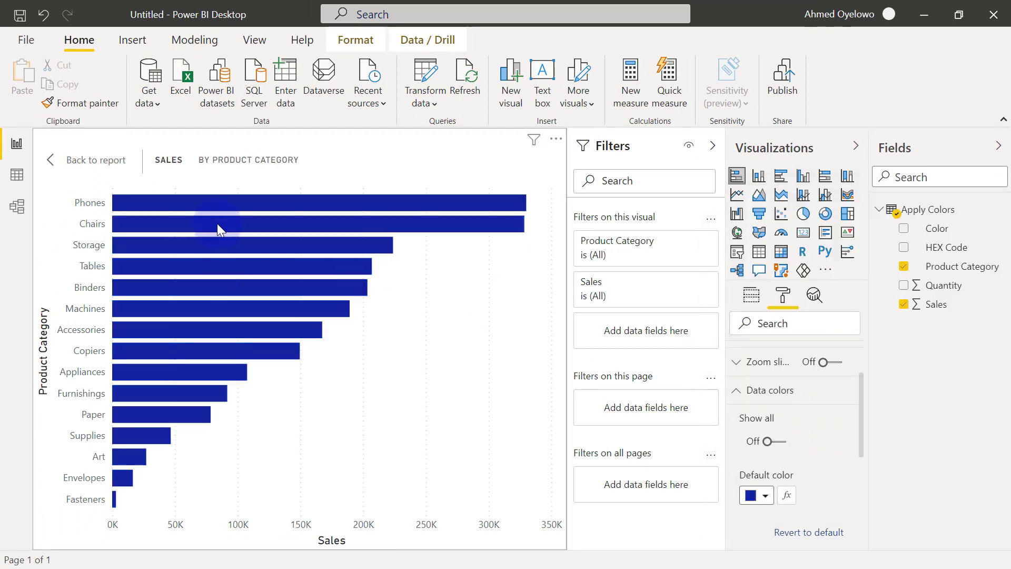
{"action": "mouse_move", "coordinate": [217, 223]}
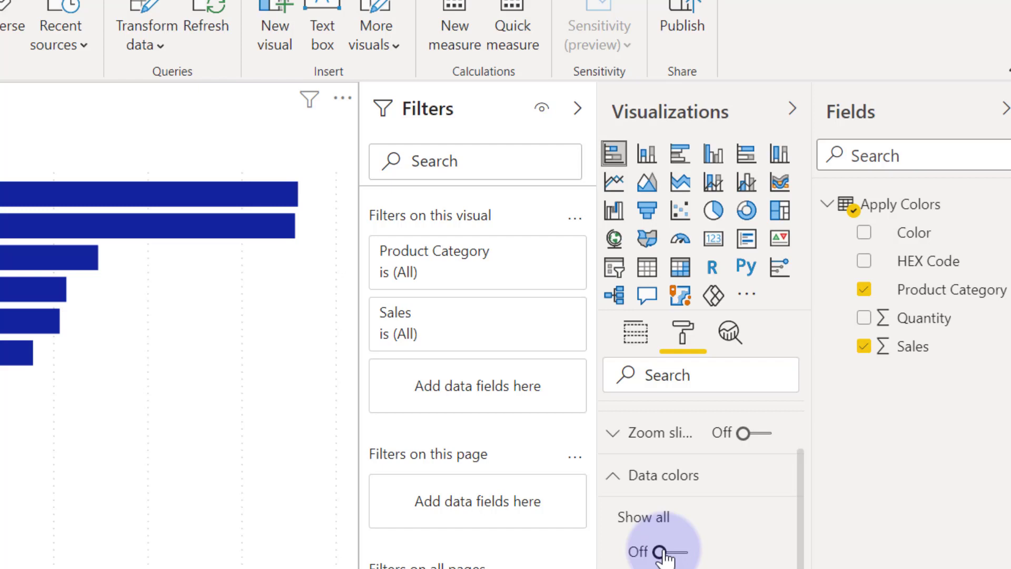
- Turn on Show all in Data colors and make Phones orange and Storage light salmon
{"action": "left_click", "coordinate": [659, 551]}
{"action": "scroll", "coordinate": [682, 547], "scroll_direction": "down", "scroll_amount": 3}
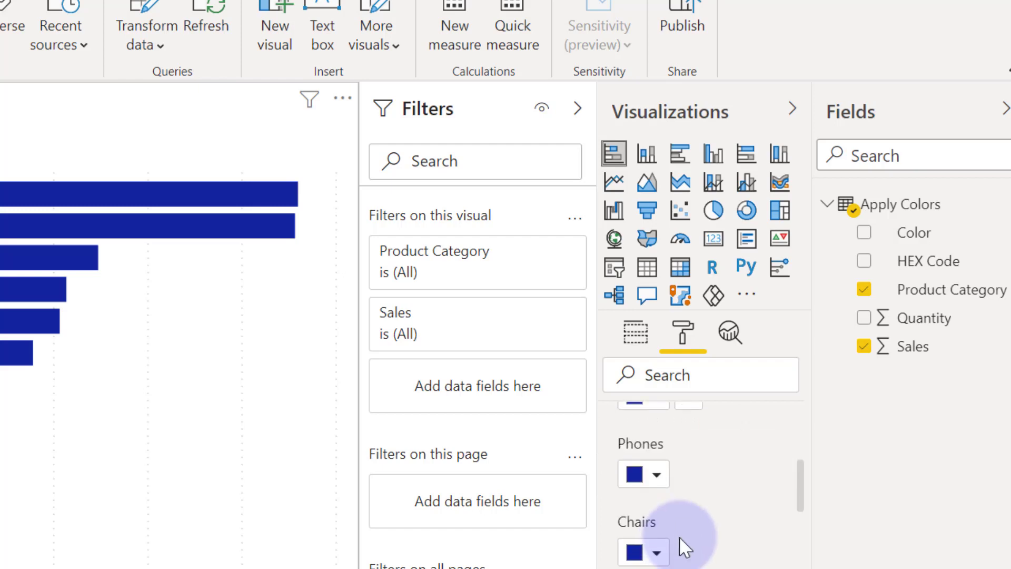
{"action": "left_click", "coordinate": [657, 477]}
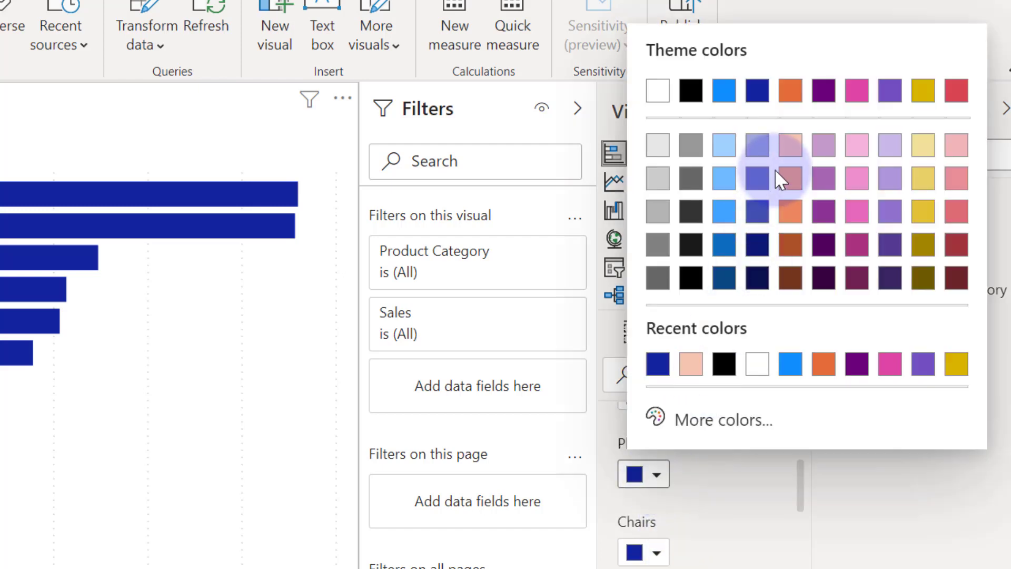
{"action": "left_click", "coordinate": [777, 211]}
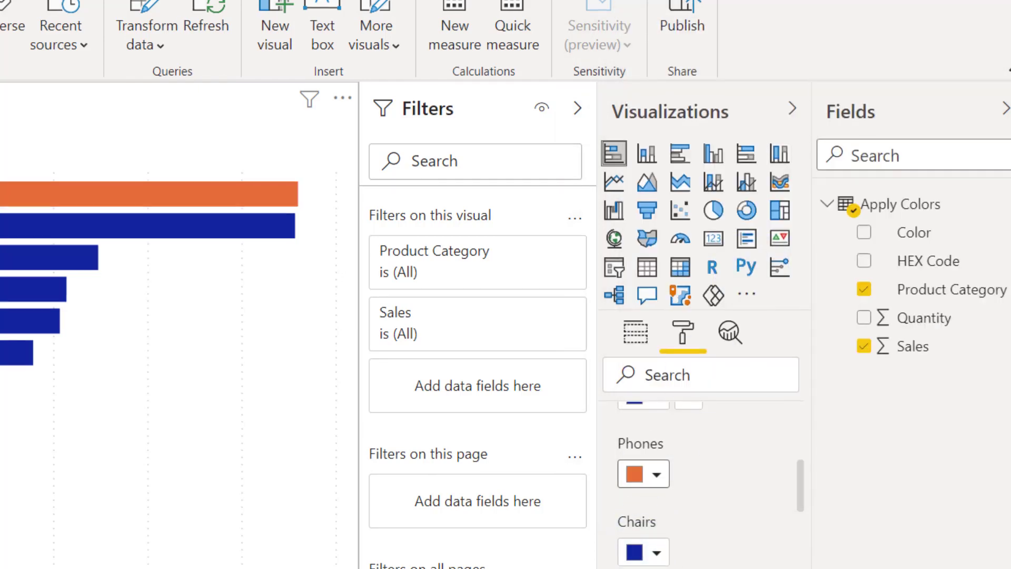
{"action": "left_click", "coordinate": [644, 551]}
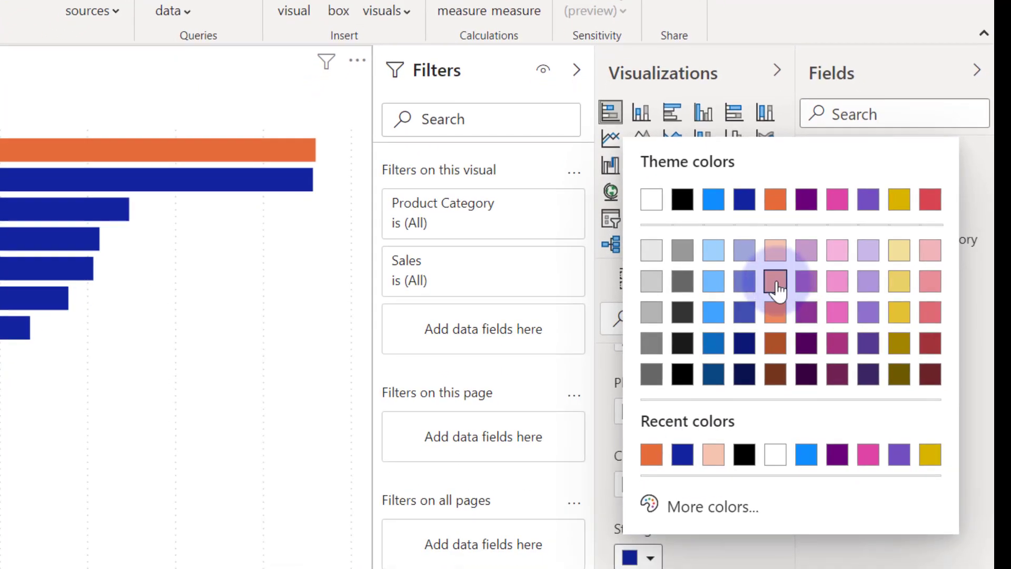
{"action": "left_click", "coordinate": [777, 283]}
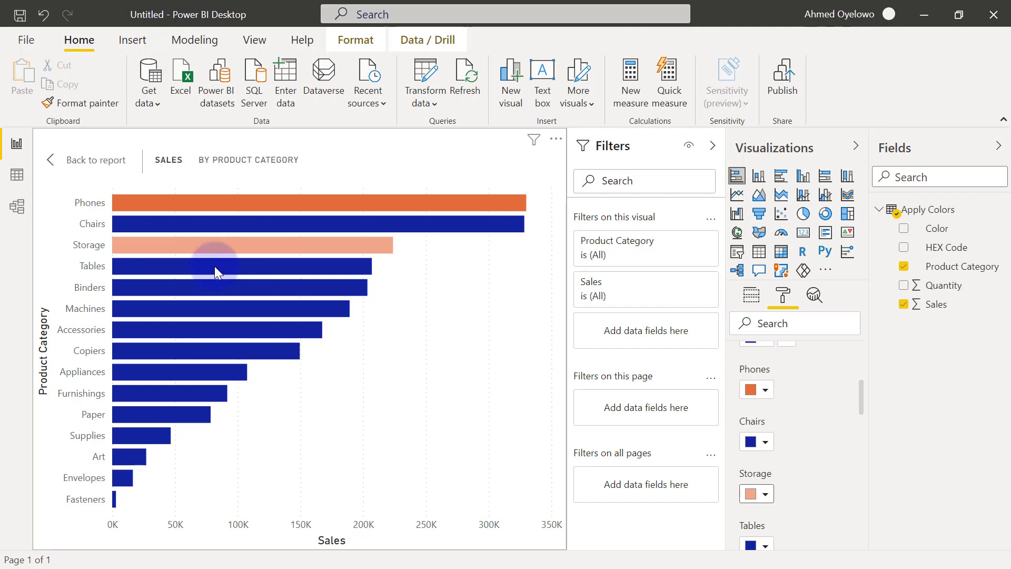
{"action": "left_click", "coordinate": [17, 179]}
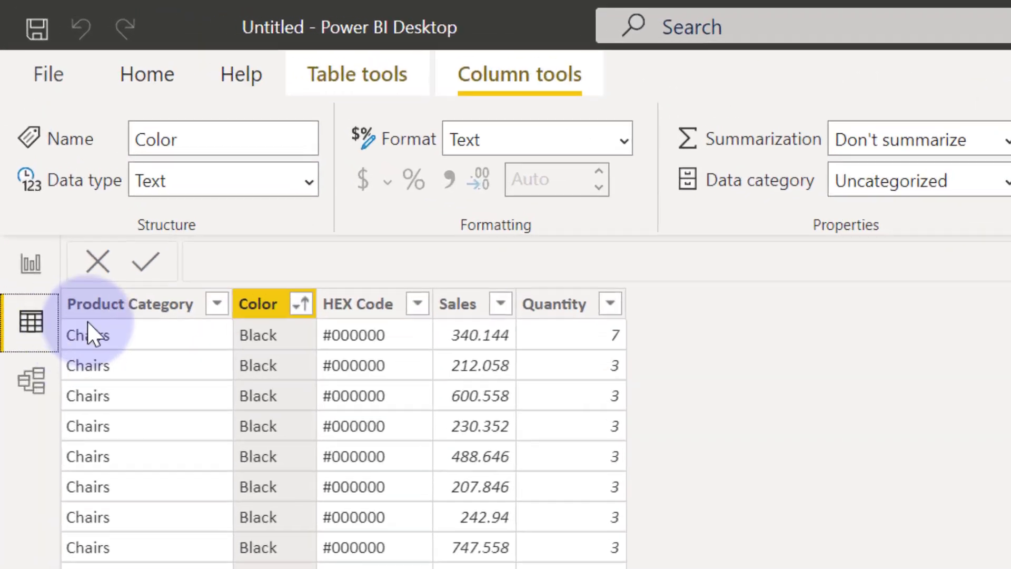
{"action": "left_click", "coordinate": [271, 340]}
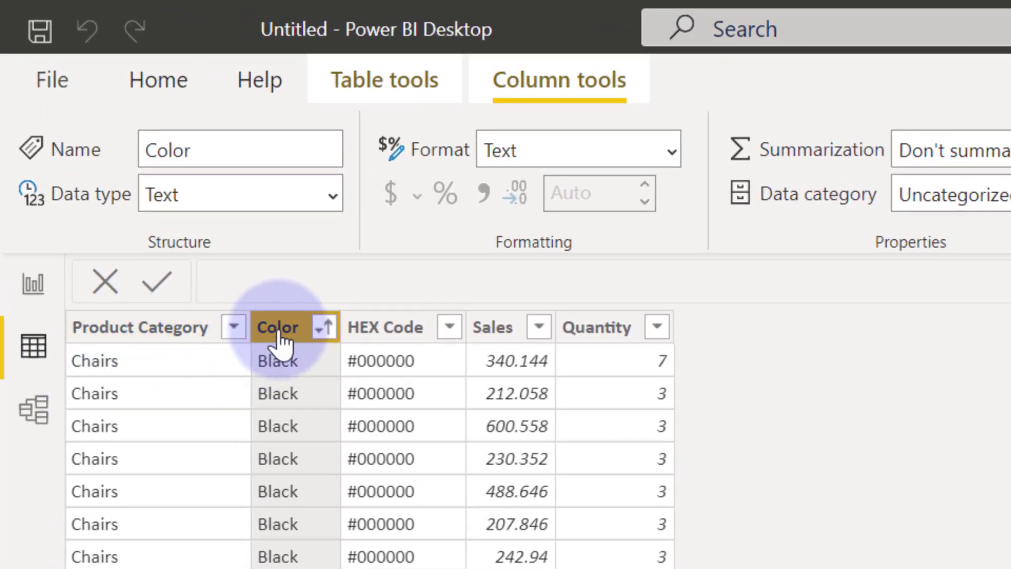
{"action": "left_click", "coordinate": [320, 331]}
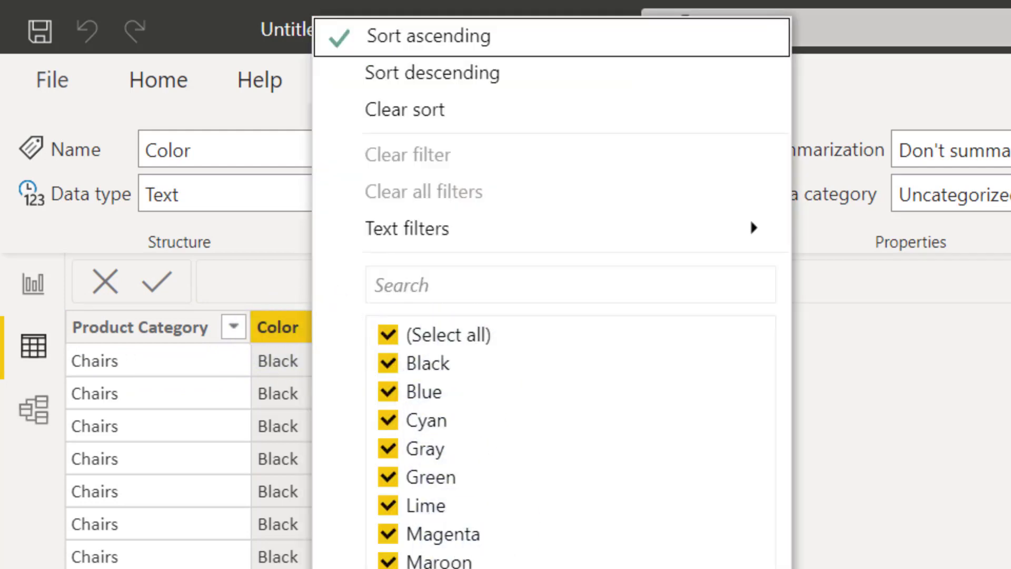
{"action": "key", "text": "Escape"}
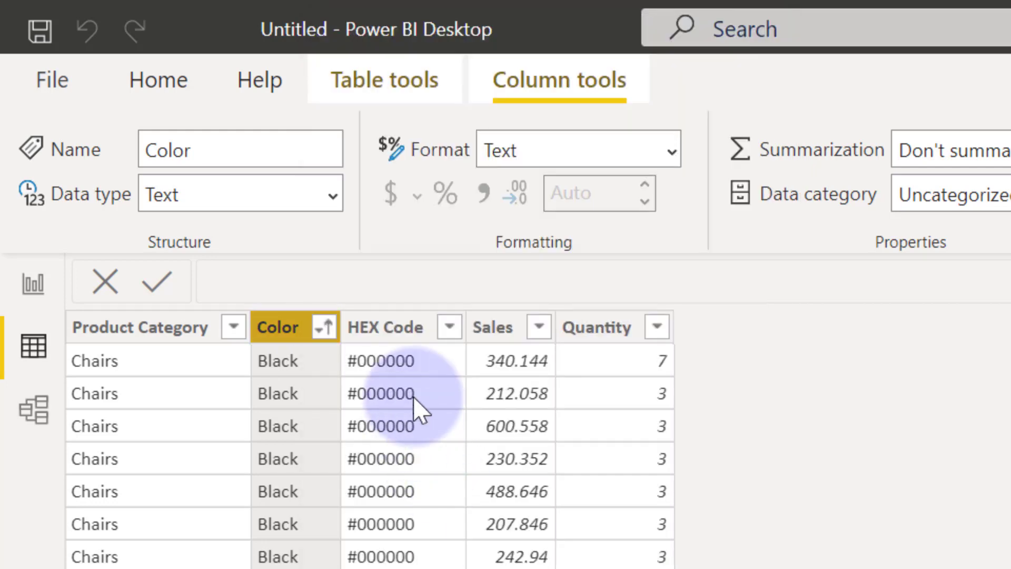
{"action": "left_click", "coordinate": [401, 331]}
{"action": "left_click", "coordinate": [448, 331]}
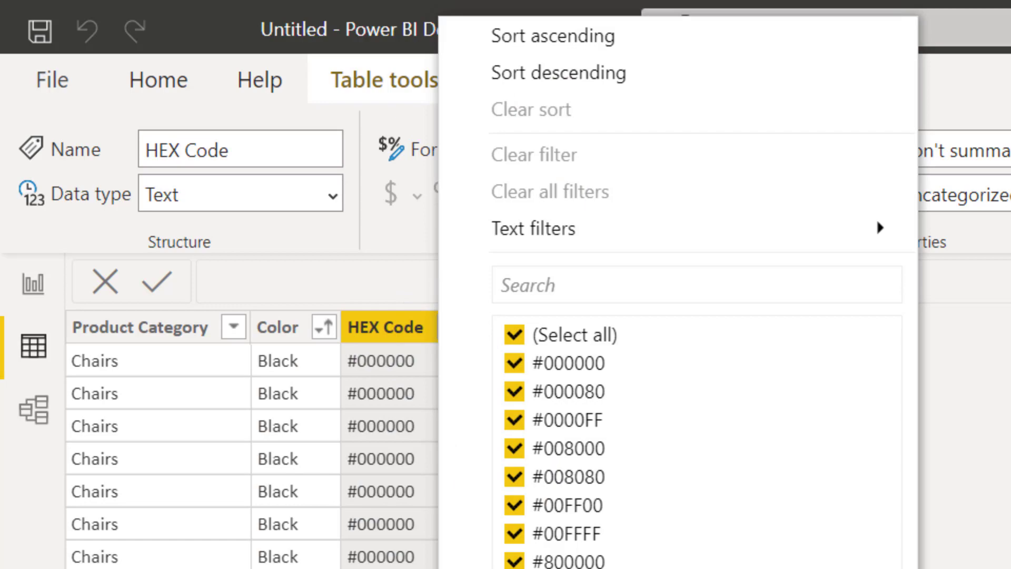
{"action": "left_click", "coordinate": [119, 451]}
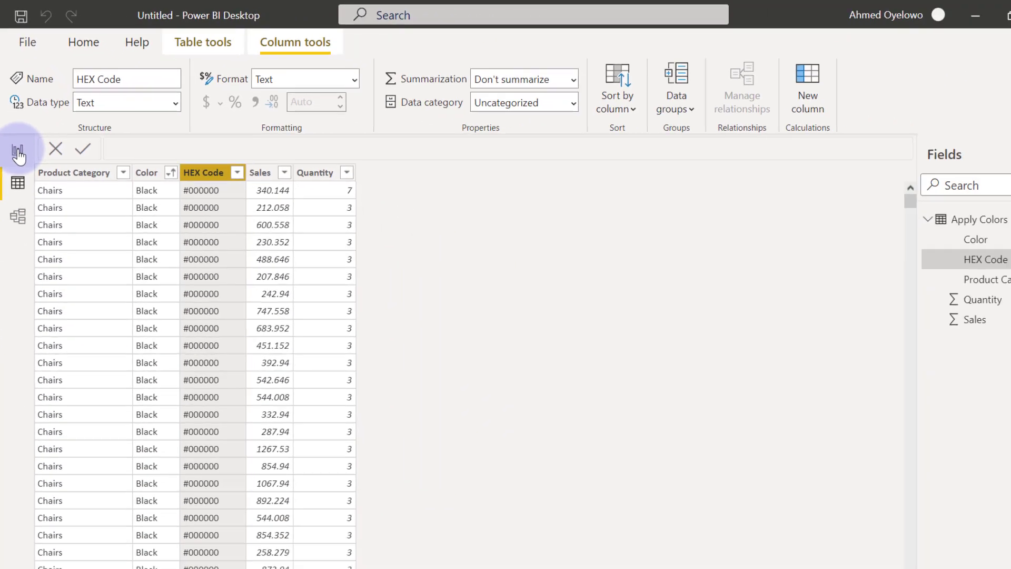
{"action": "left_click", "coordinate": [18, 155]}
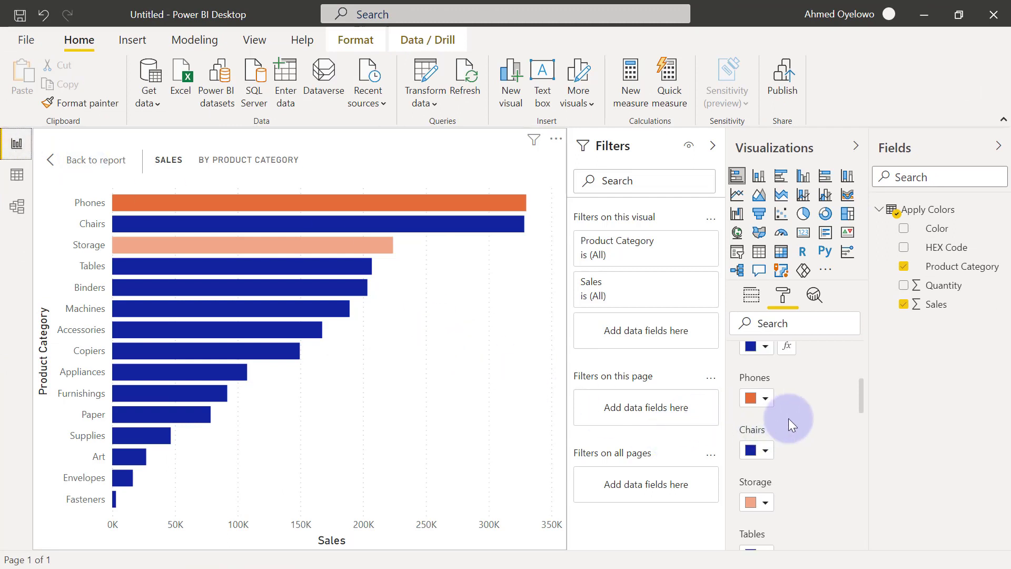
- Switch the Data colors Show all toggle off, keeping only the default color setting
{"action": "scroll", "coordinate": [789, 419], "scroll_direction": "up", "scroll_amount": 5}
{"action": "left_click", "coordinate": [778, 521]}
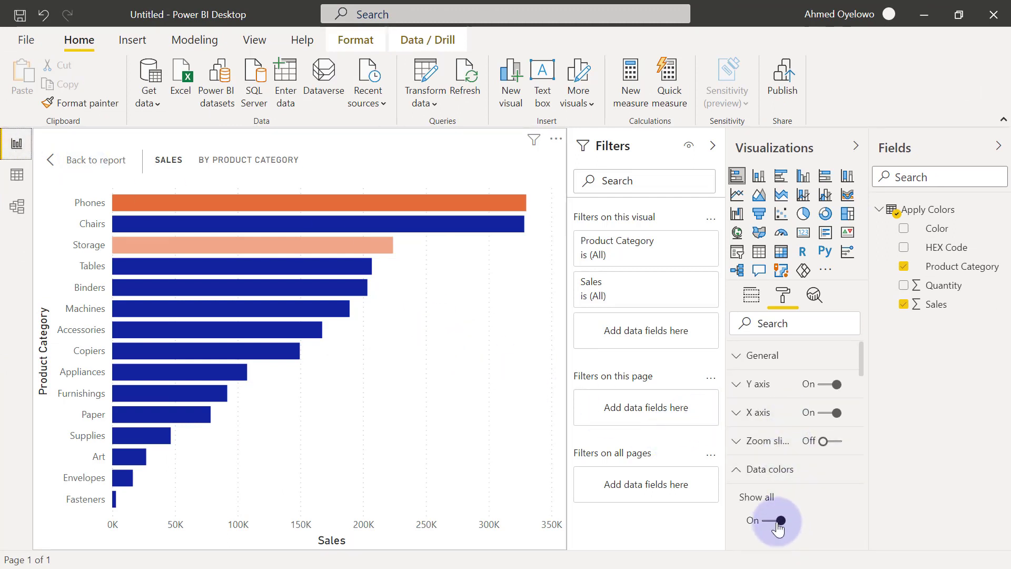
{"action": "scroll", "coordinate": [761, 471], "scroll_direction": "down", "scroll_amount": 2}
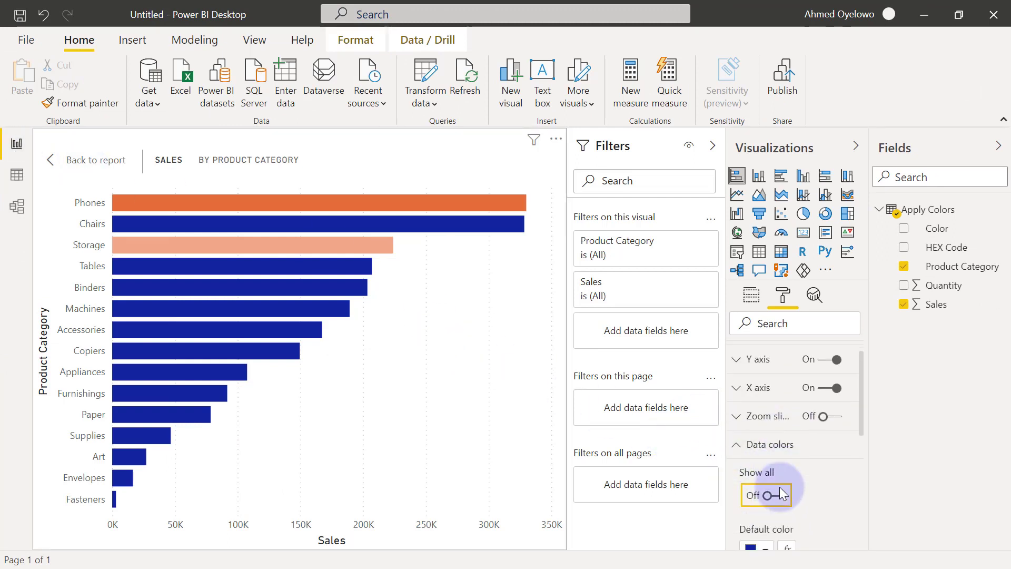
{"action": "scroll", "coordinate": [779, 486], "scroll_direction": "down", "scroll_amount": 1}
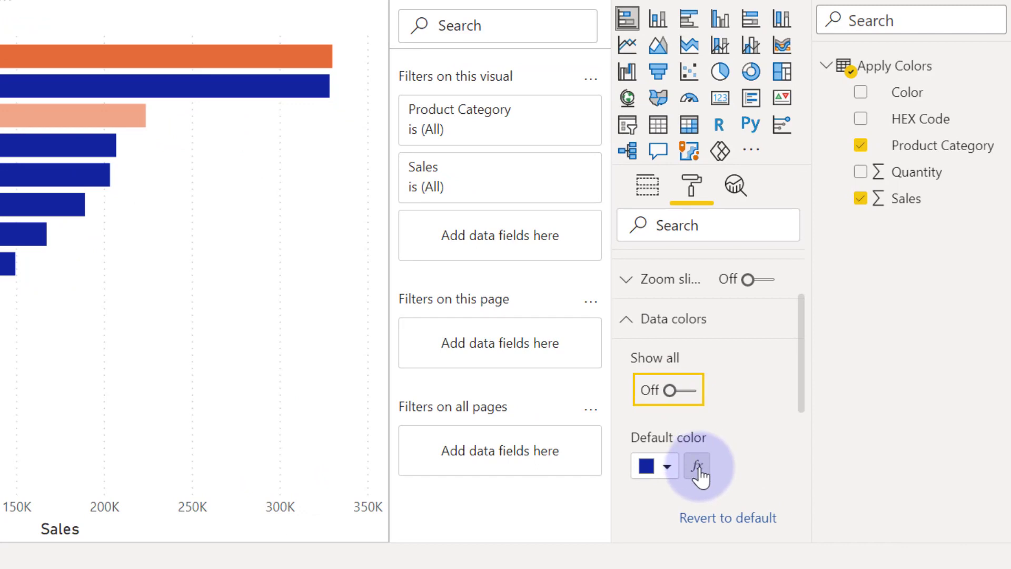
- Conditionally format the default bar color by Field value, based on the Color field
{"action": "left_click", "coordinate": [697, 467]}
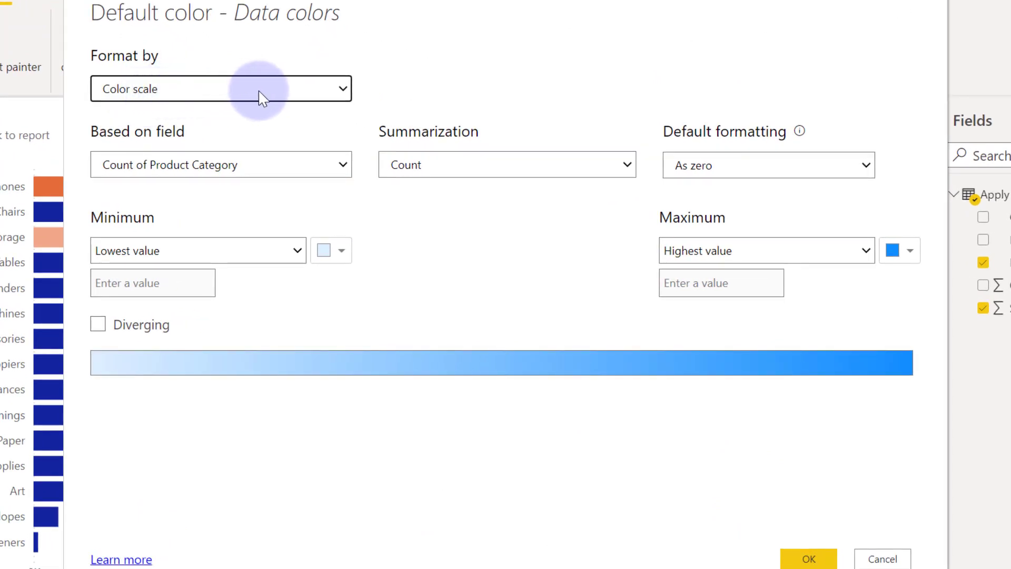
{"action": "left_click", "coordinate": [259, 92]}
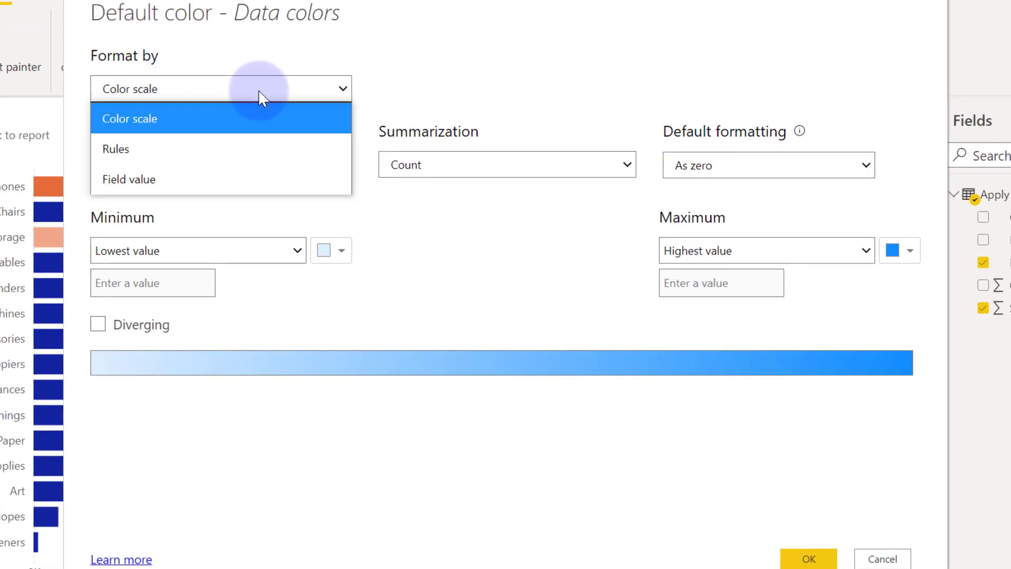
{"action": "left_click", "coordinate": [186, 179]}
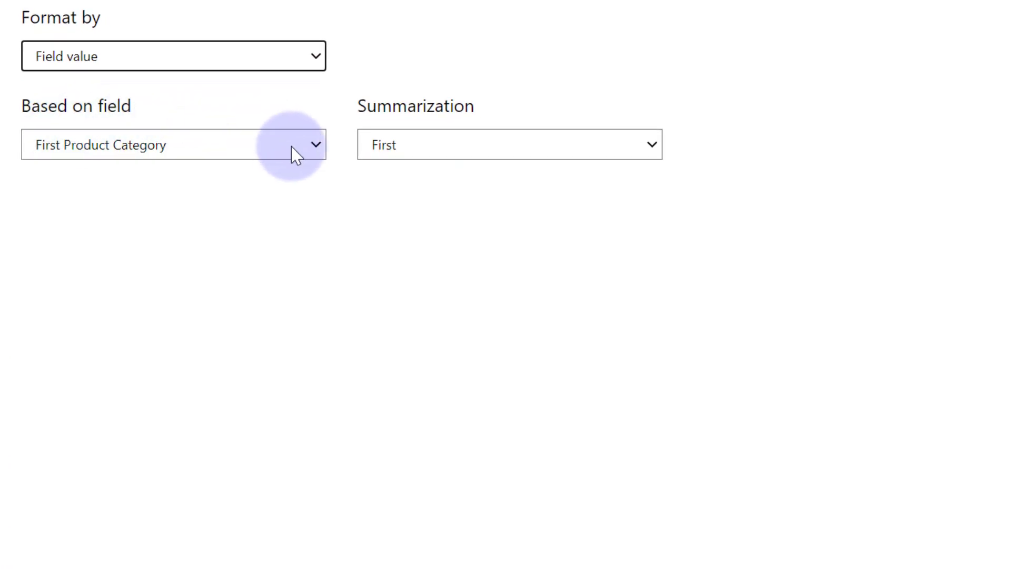
{"action": "left_click", "coordinate": [311, 152]}
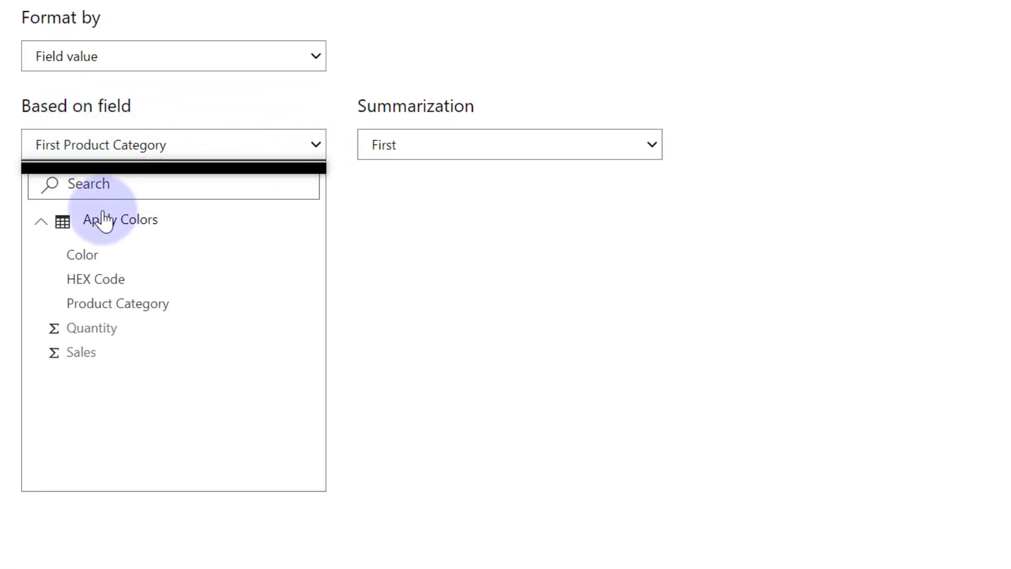
{"action": "left_click", "coordinate": [84, 258]}
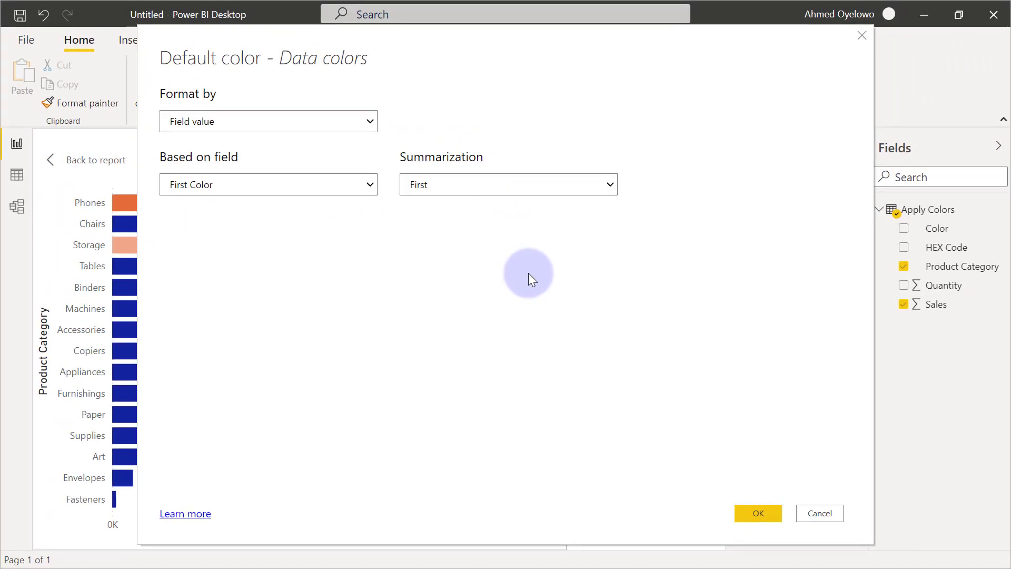
{"action": "left_click", "coordinate": [744, 514]}
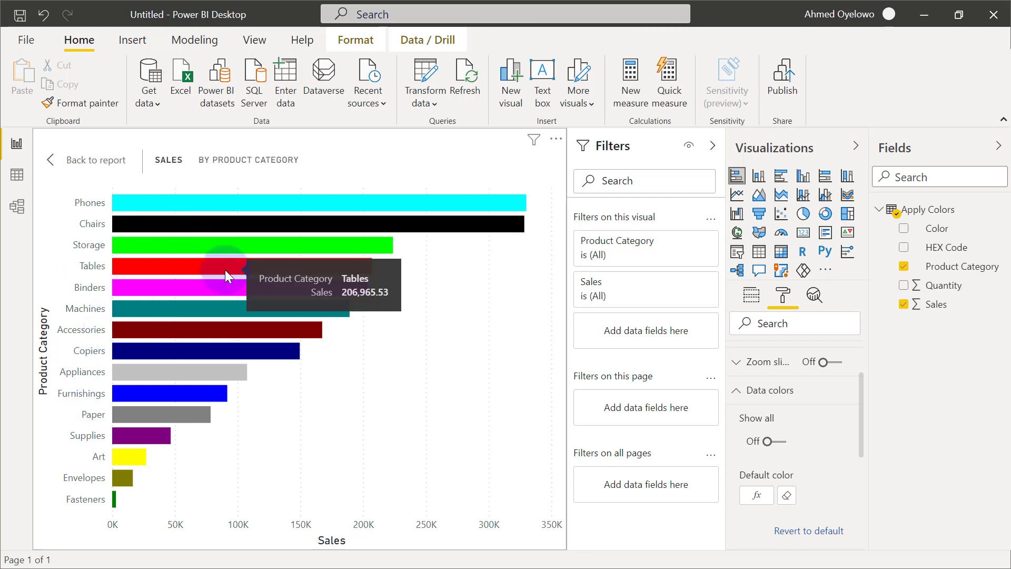
{"action": "mouse_move", "coordinate": [201, 249]}
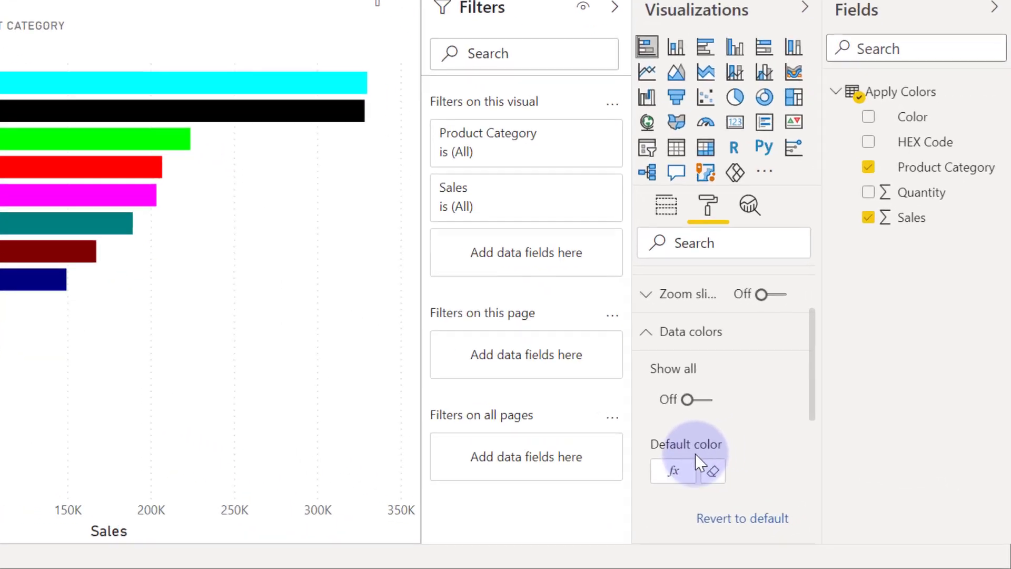
- Change the bar color conditional formatting to be based on the HEX Code field
{"action": "left_click", "coordinate": [674, 471]}
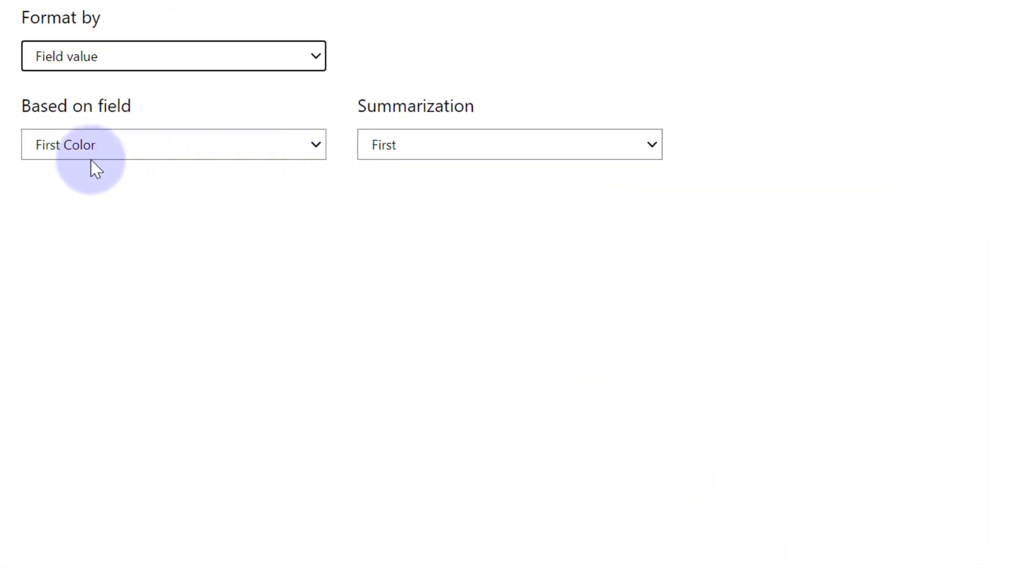
{"action": "left_click", "coordinate": [316, 153]}
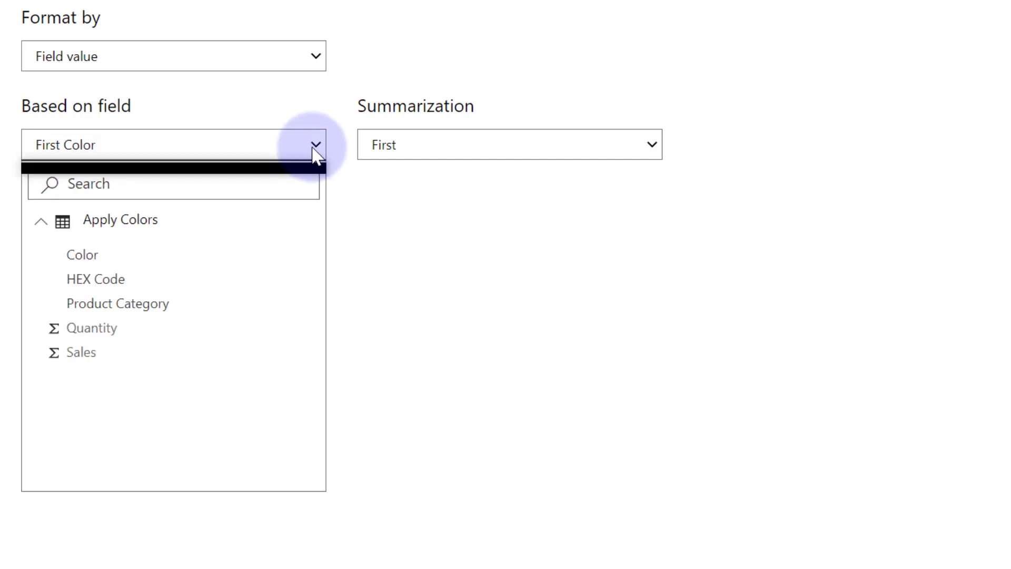
{"action": "left_click", "coordinate": [114, 282]}
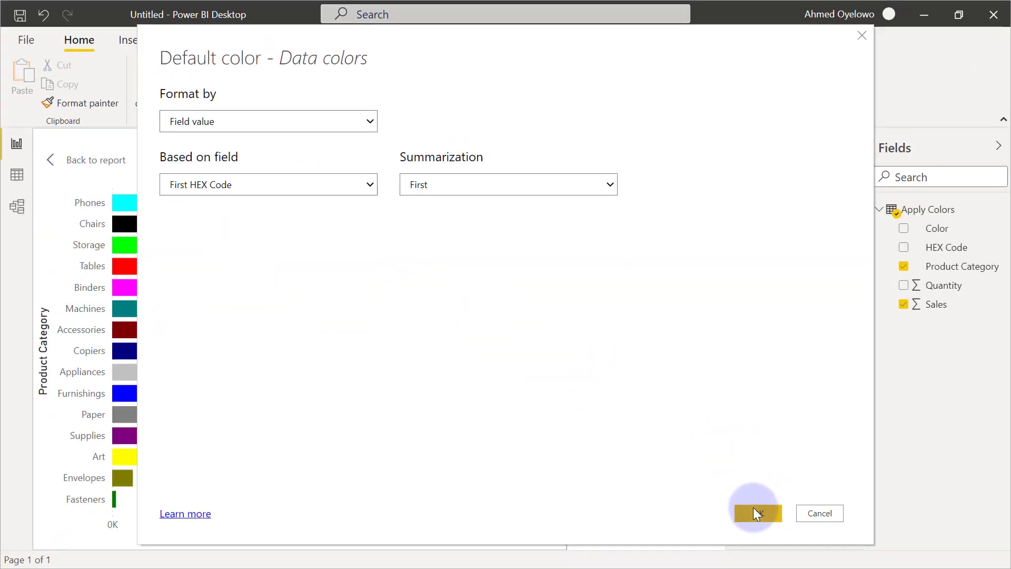
{"action": "left_click", "coordinate": [754, 511]}
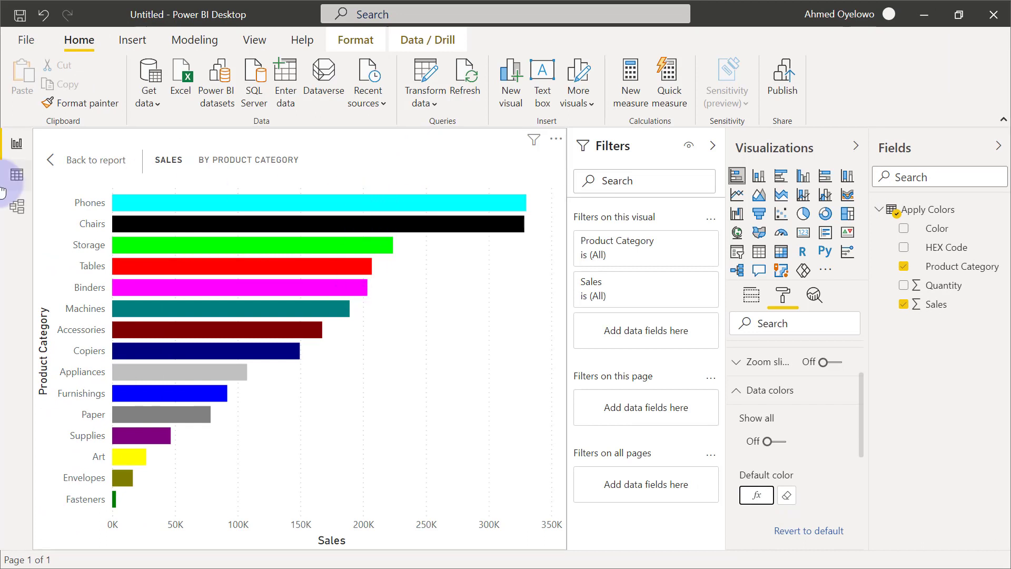
- Back on the report page, shrink the bar chart and position it top-left
{"action": "left_click", "coordinate": [81, 165]}
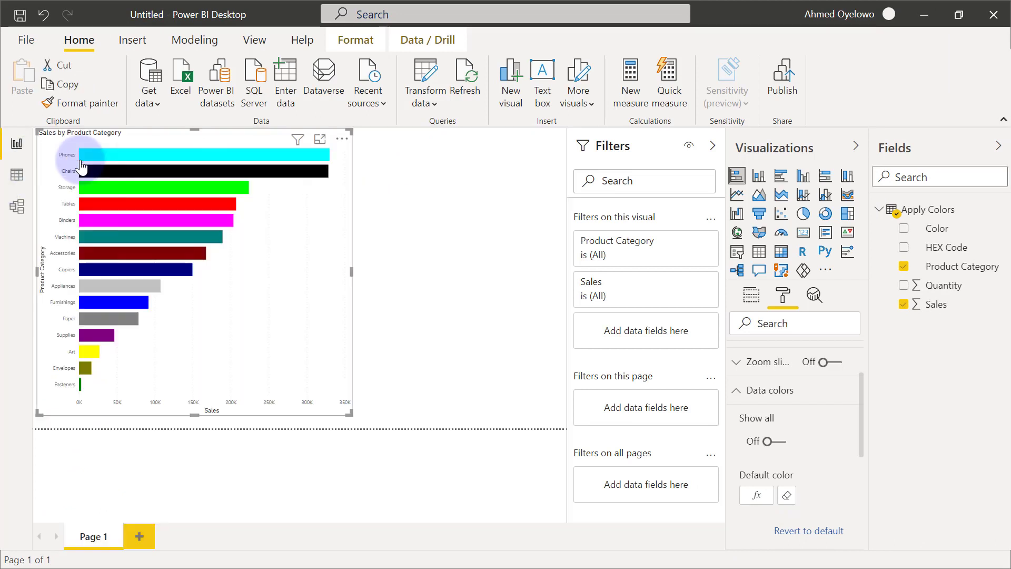
{"action": "left_click_drag", "start_coordinate": [355, 403], "coordinate": [312, 377]}
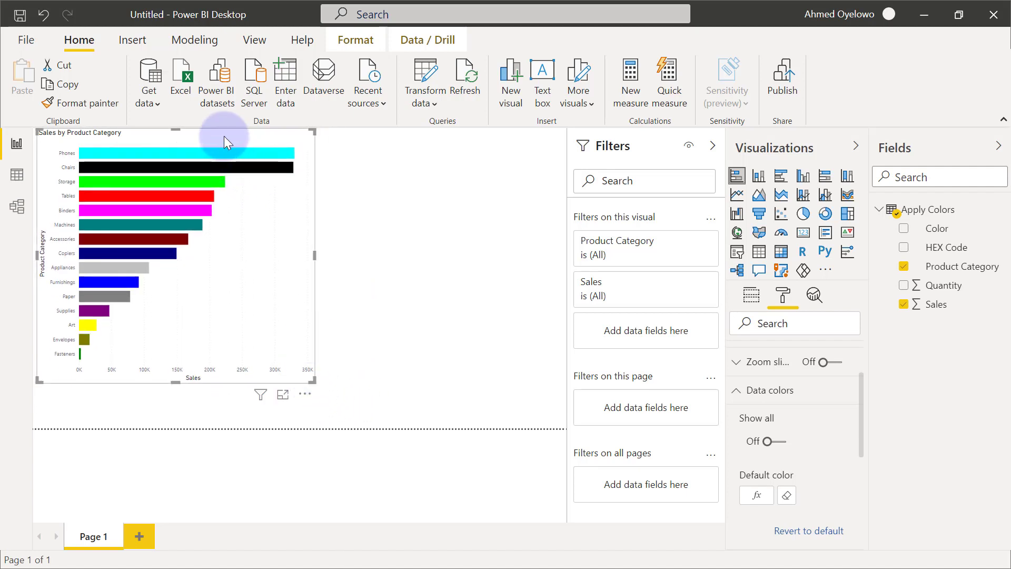
{"action": "left_click_drag", "start_coordinate": [223, 135], "coordinate": [222, 151]}
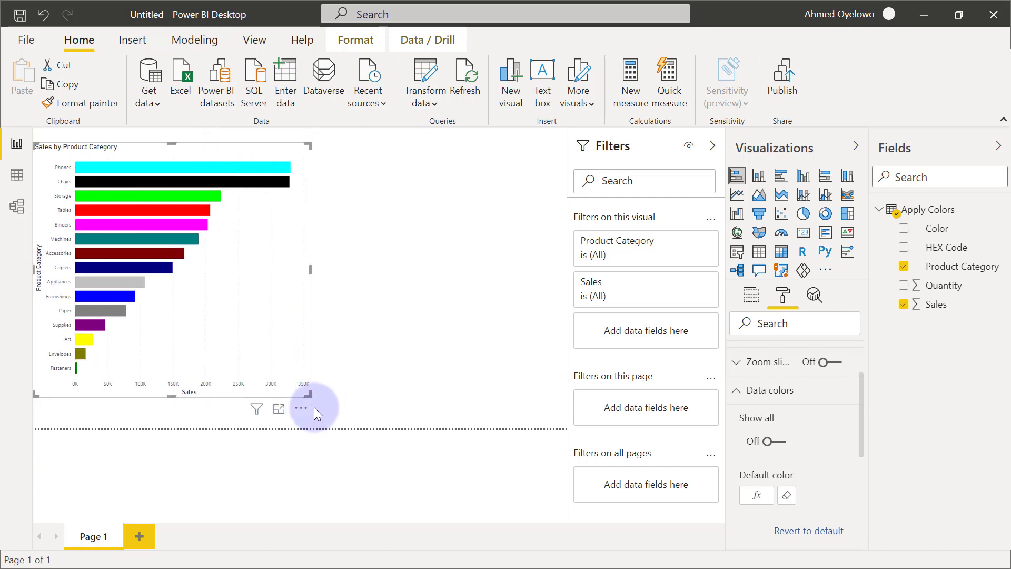
{"action": "left_click_drag", "start_coordinate": [306, 396], "coordinate": [289, 386]}
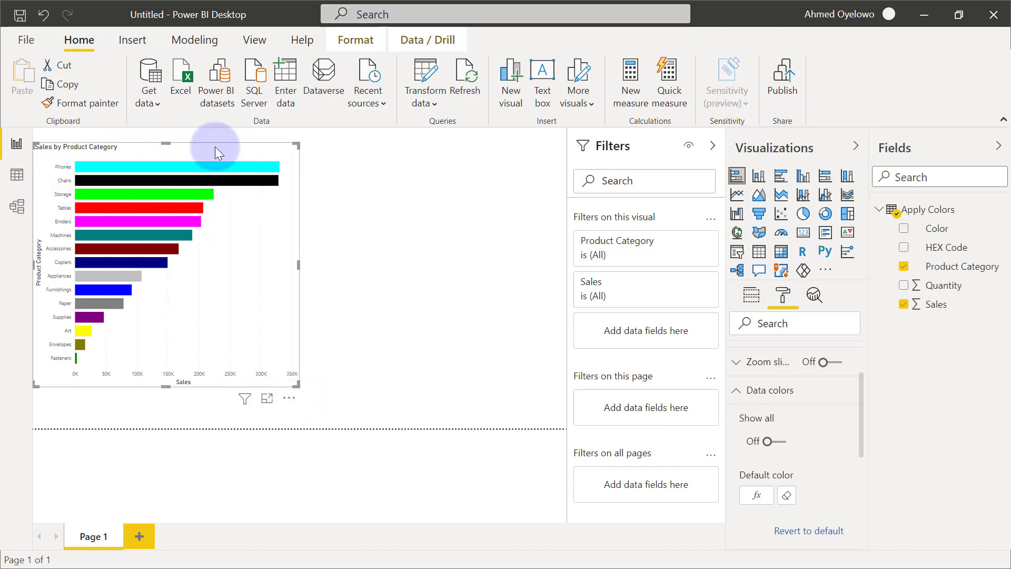
{"action": "left_click_drag", "start_coordinate": [298, 265], "coordinate": [285, 263]}
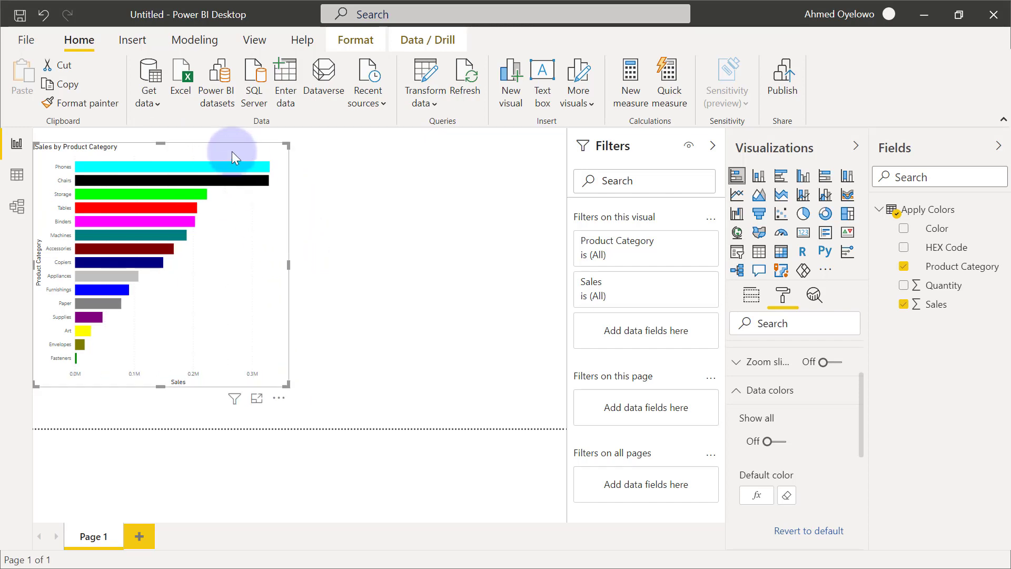
- Add a donut chart with Product Category legend and Quantity values, shown in focus mode
{"action": "left_click", "coordinate": [422, 220]}
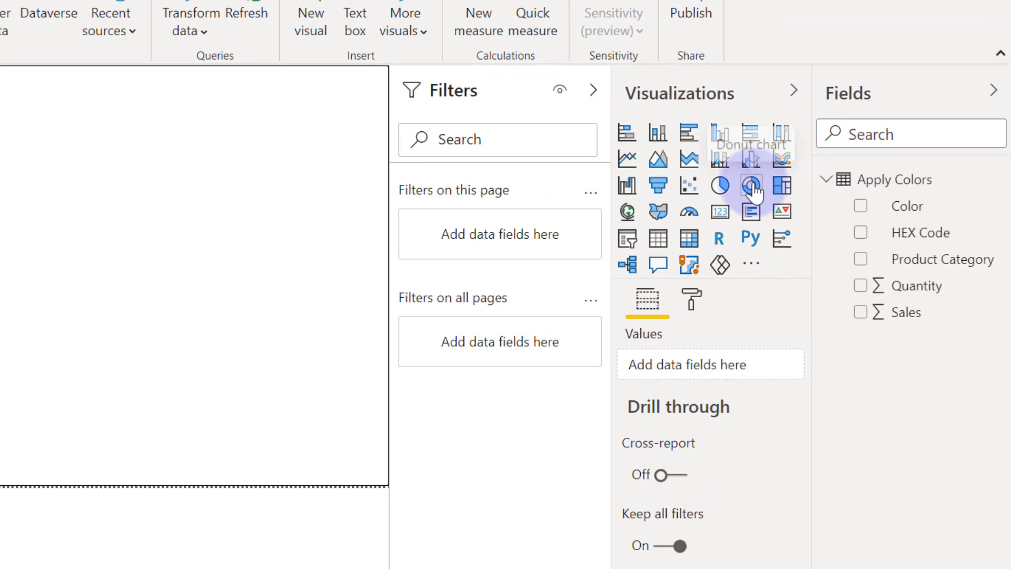
{"action": "left_click", "coordinate": [752, 185]}
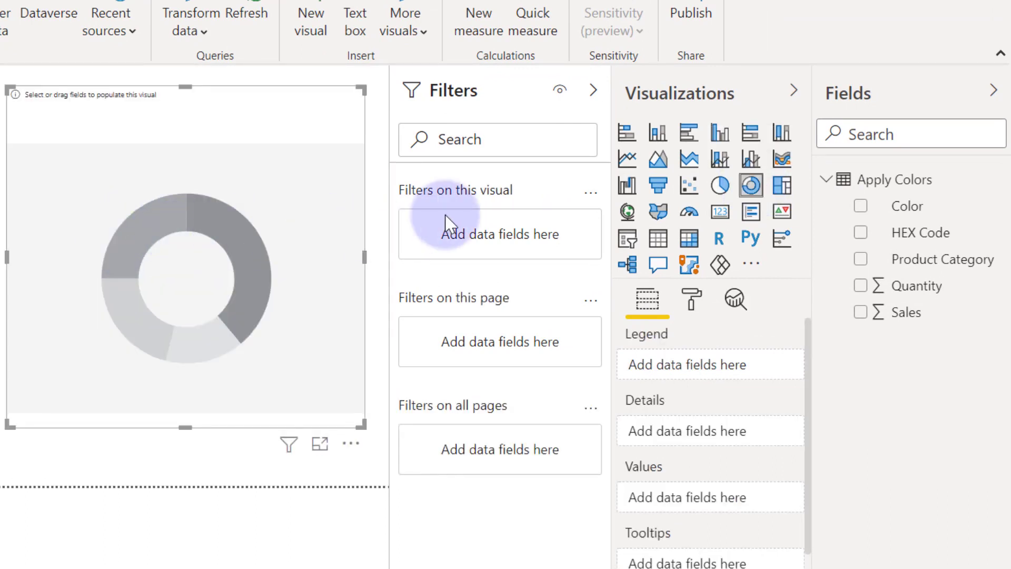
{"action": "left_click", "coordinate": [859, 269]}
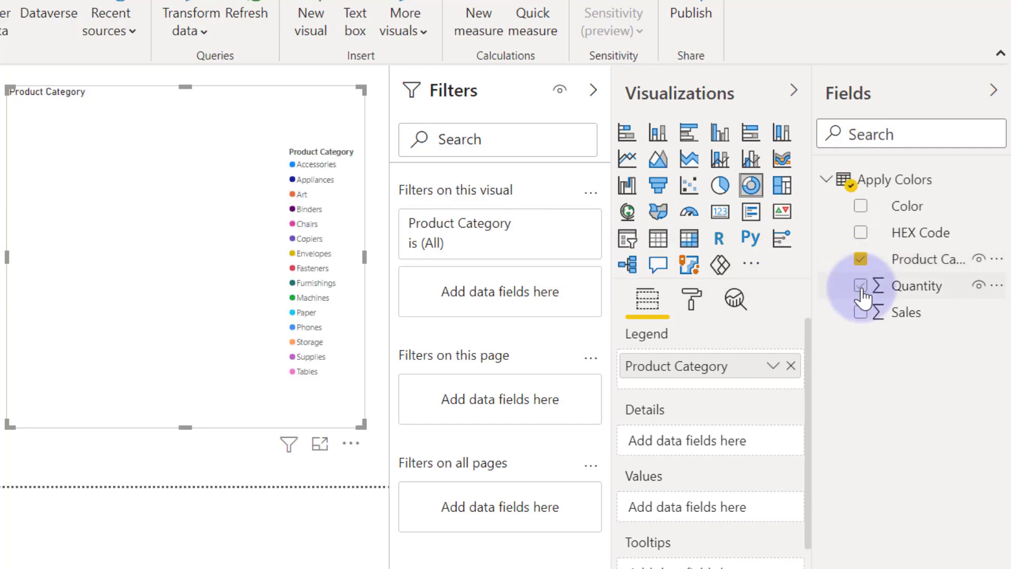
{"action": "left_click", "coordinate": [861, 288]}
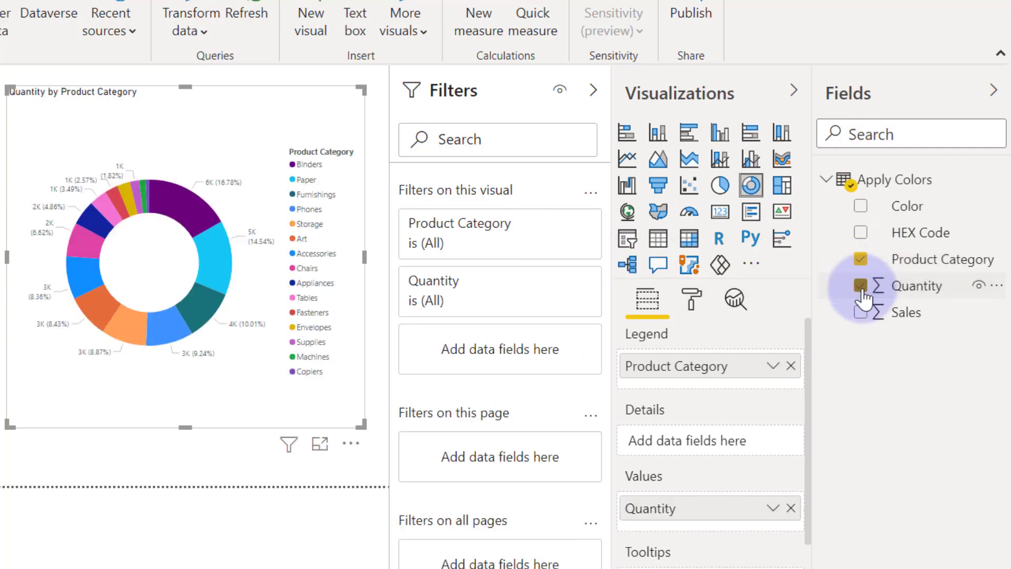
{"action": "left_click", "coordinate": [319, 446]}
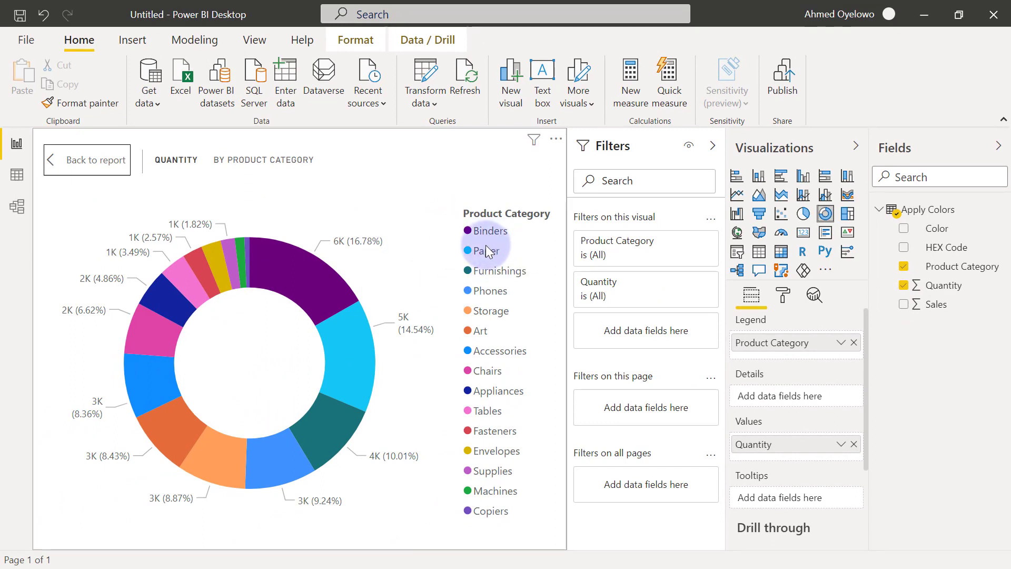
- Copy the bar chart's formatting onto the donut chart with Format painter, then enlarge the donut
{"action": "left_click", "coordinate": [58, 159]}
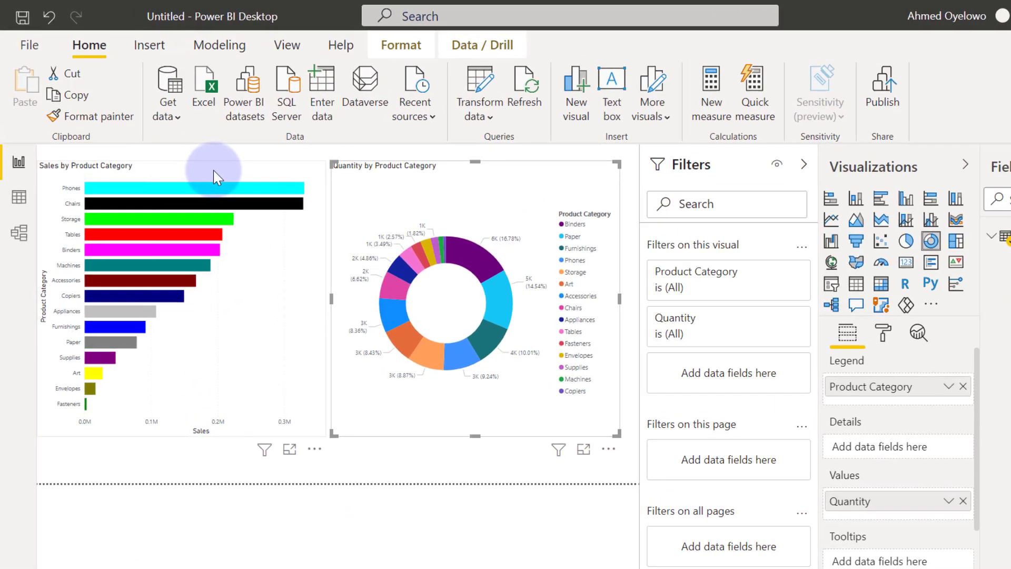
{"action": "left_click", "coordinate": [176, 154]}
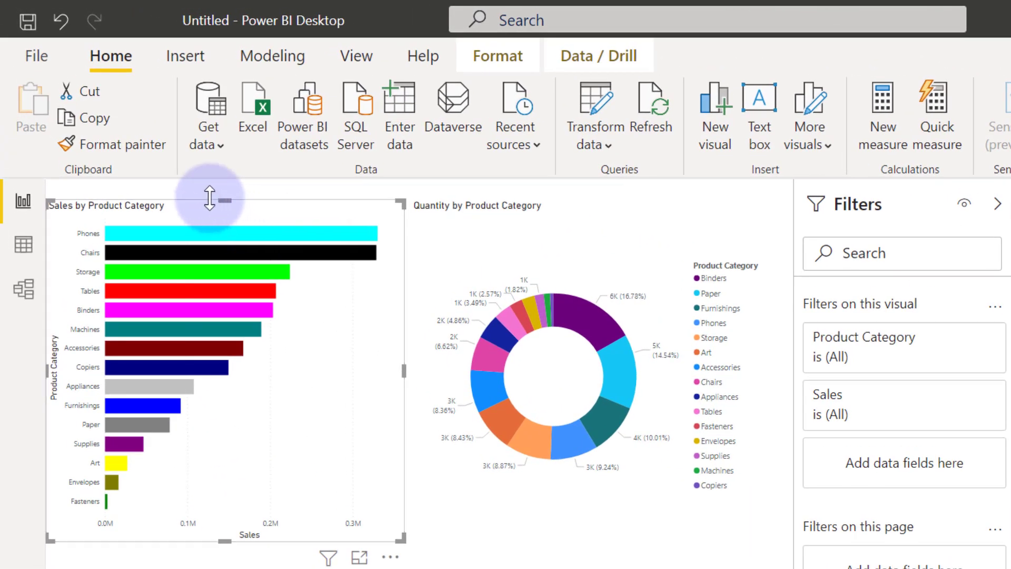
{"action": "left_click", "coordinate": [143, 153]}
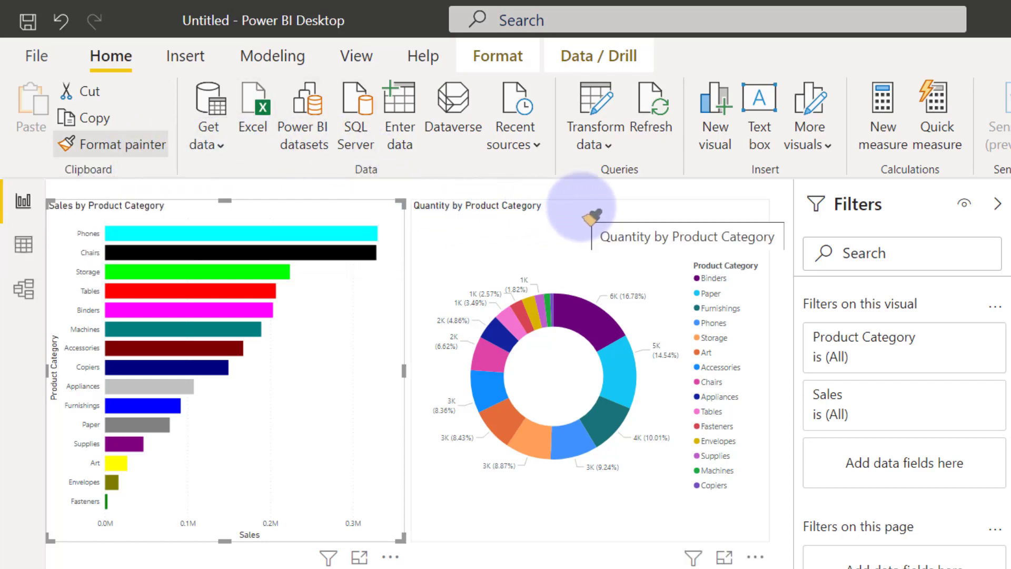
{"action": "left_click", "coordinate": [591, 216]}
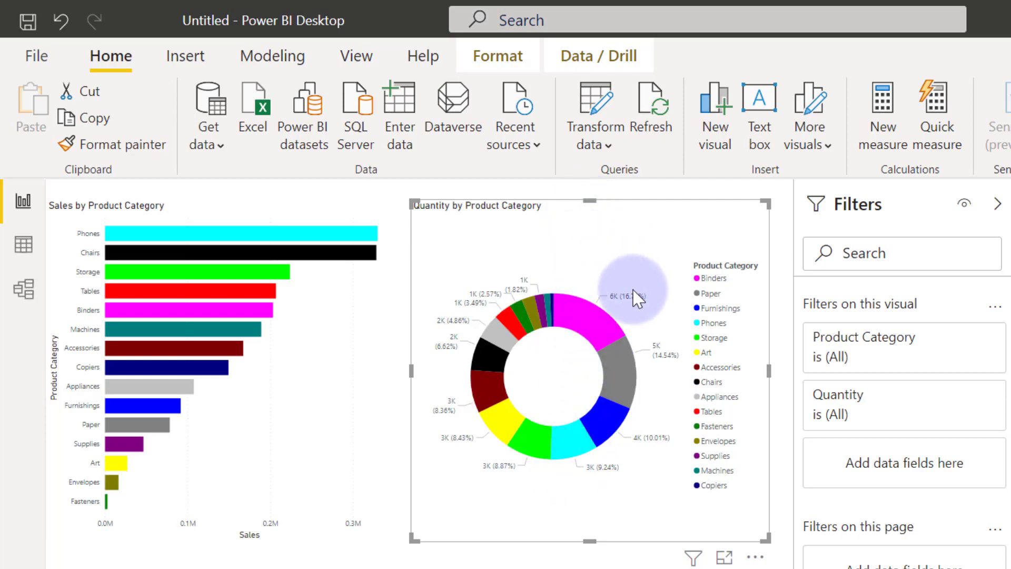
{"action": "left_click", "coordinate": [725, 558]}
{"action": "mouse_move", "coordinate": [448, 381]}
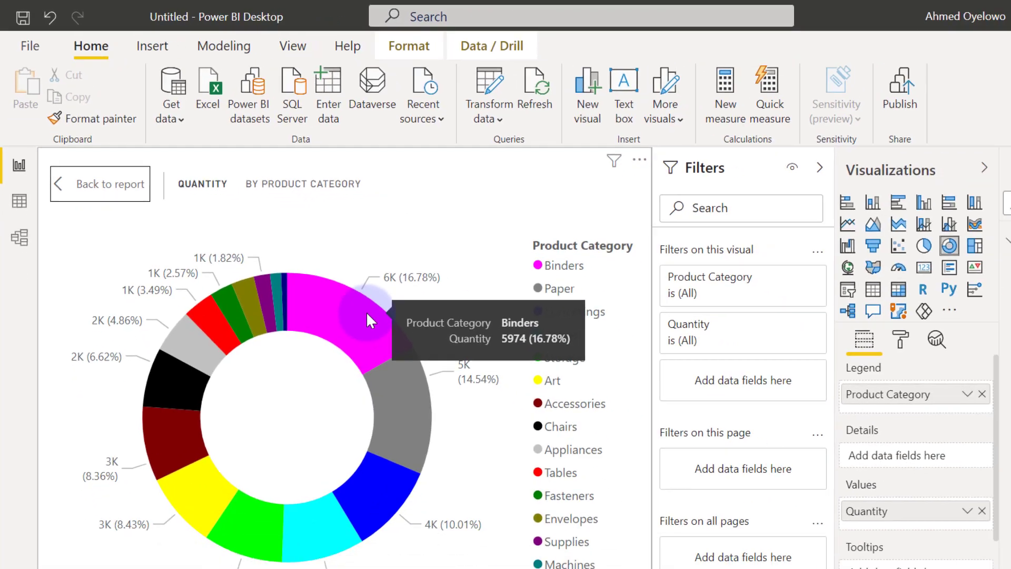